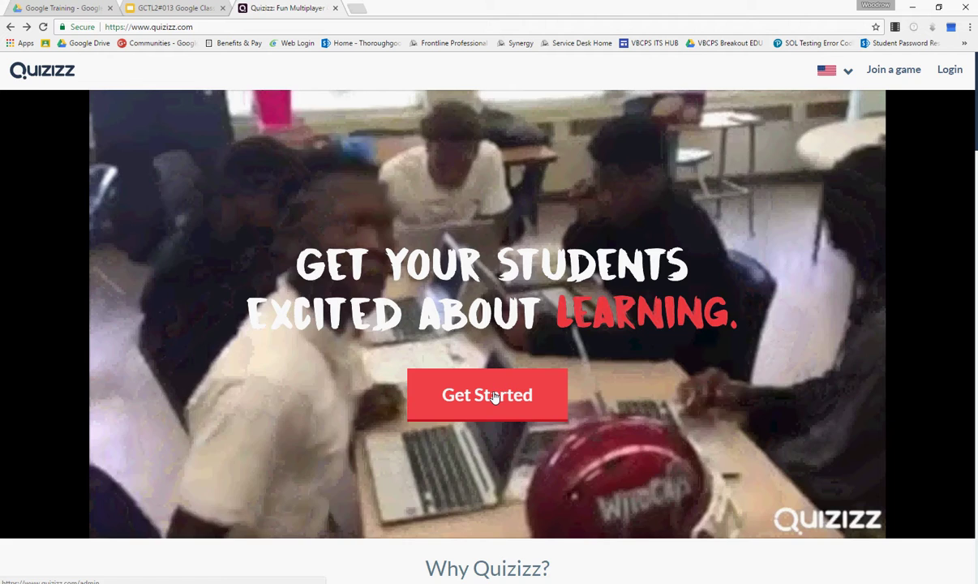
Step: Use Get Started on the Quizizz homepage to reach the public quiz library
left_click(494, 396)
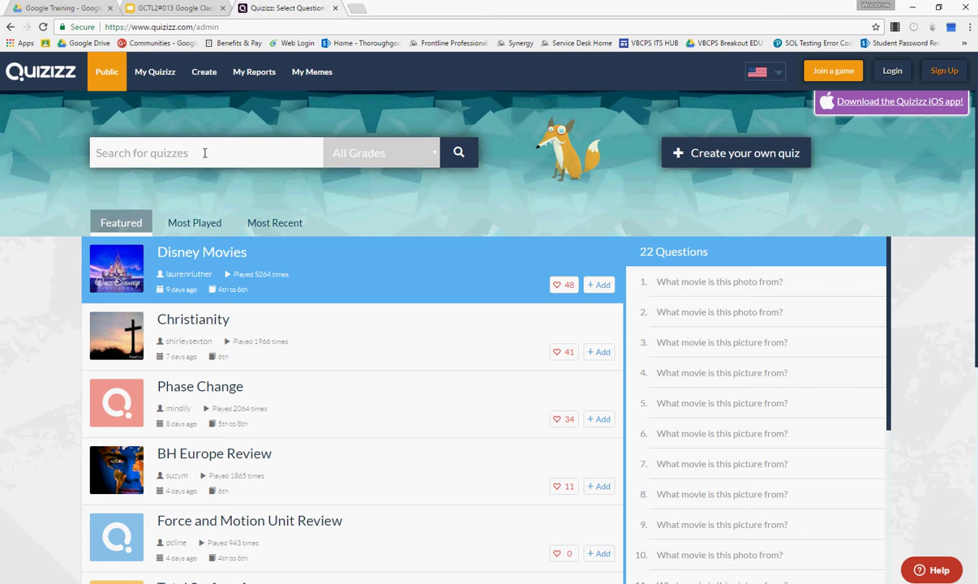
Step: Search quizzes for 'triangles' and preview the Triangle Classification and Isosceles Triangles questions
type("triang")
type("les")
key("Return")
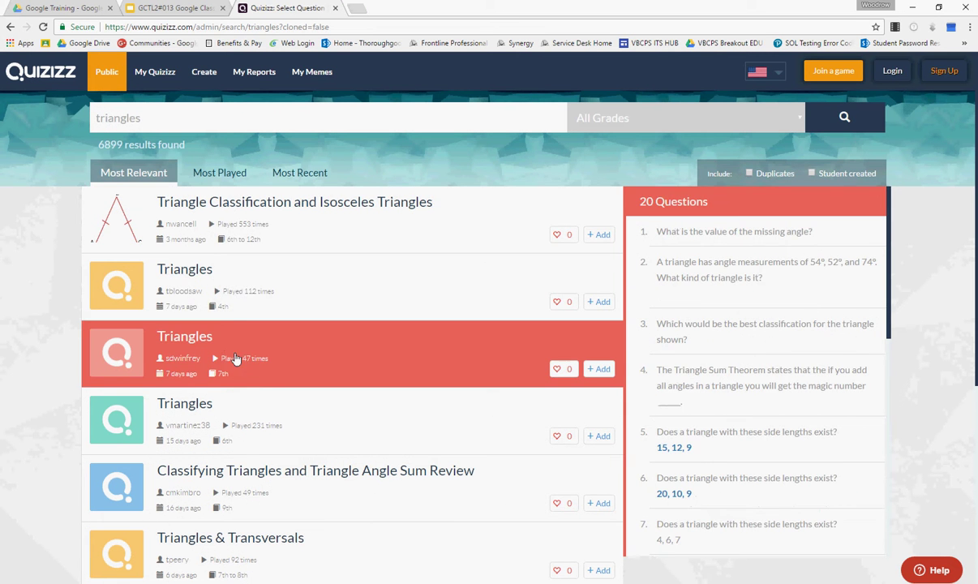
left_click(231, 249)
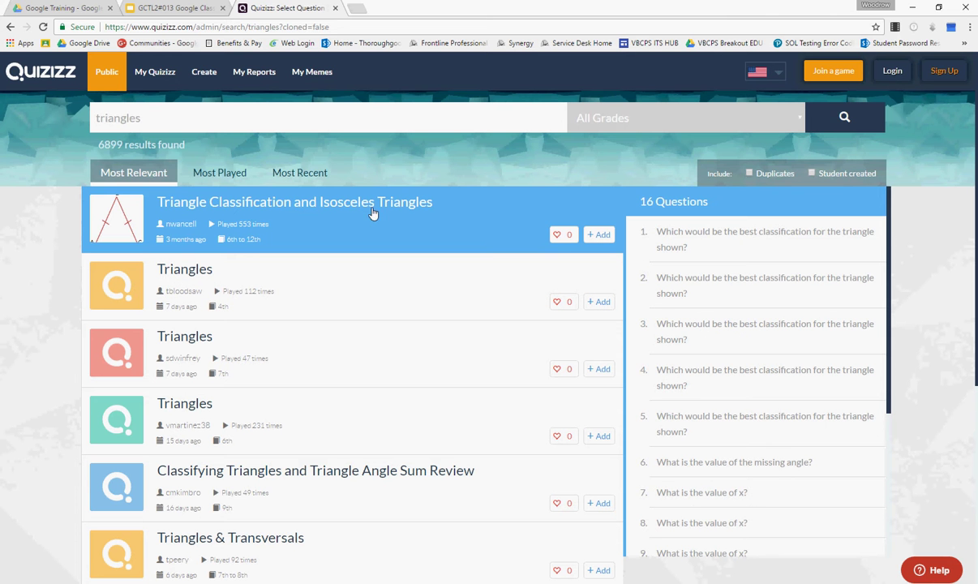
Step: Open the Triangle Classification and Isosceles Triangles quiz page and review its questions
left_click(317, 213)
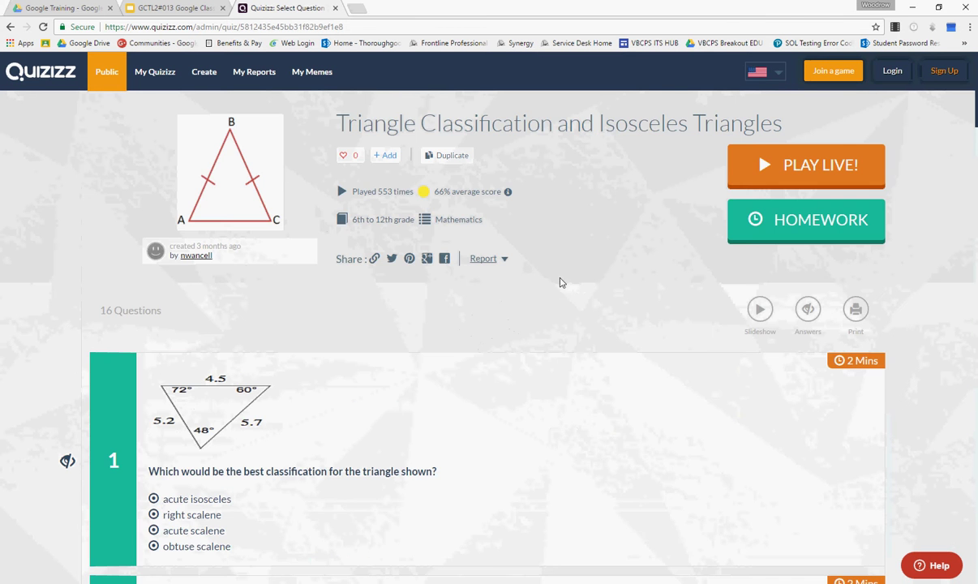
scroll(561, 324, "down", 1)
scroll(561, 334, "down", 1)
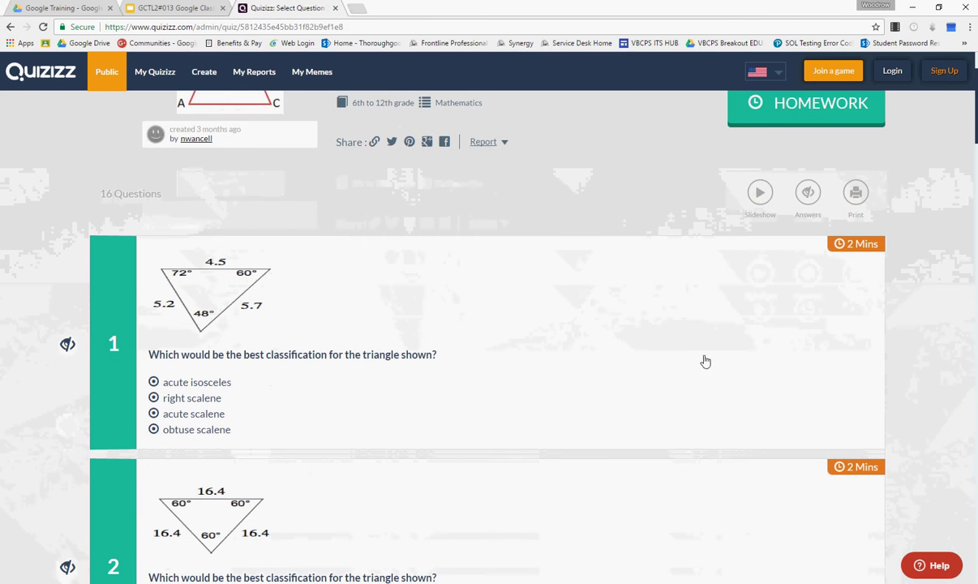
scroll(661, 359, "down", 2)
scroll(567, 381, "down", 2)
scroll(744, 382, "up", 3)
scroll(746, 370, "up", 2)
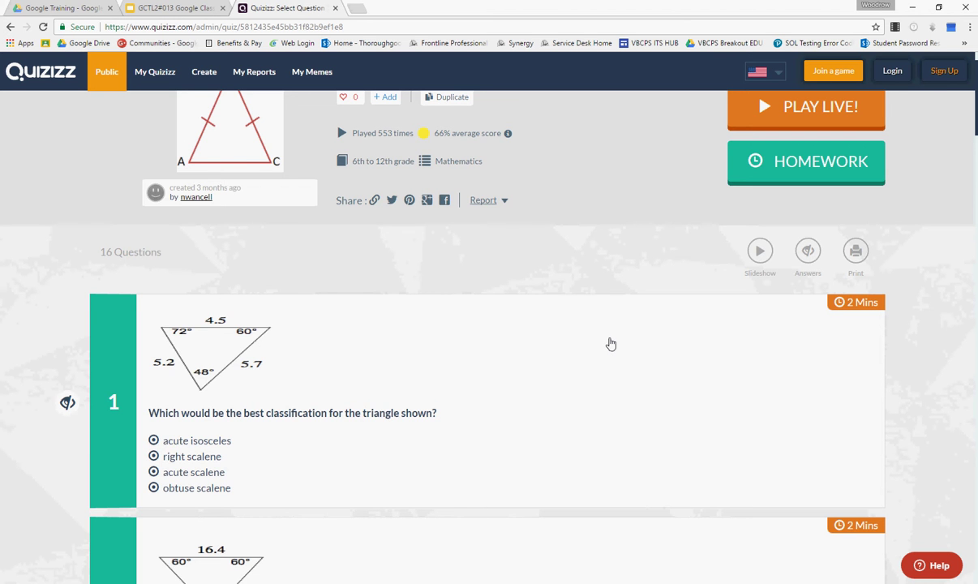
scroll(610, 345, "up", 2)
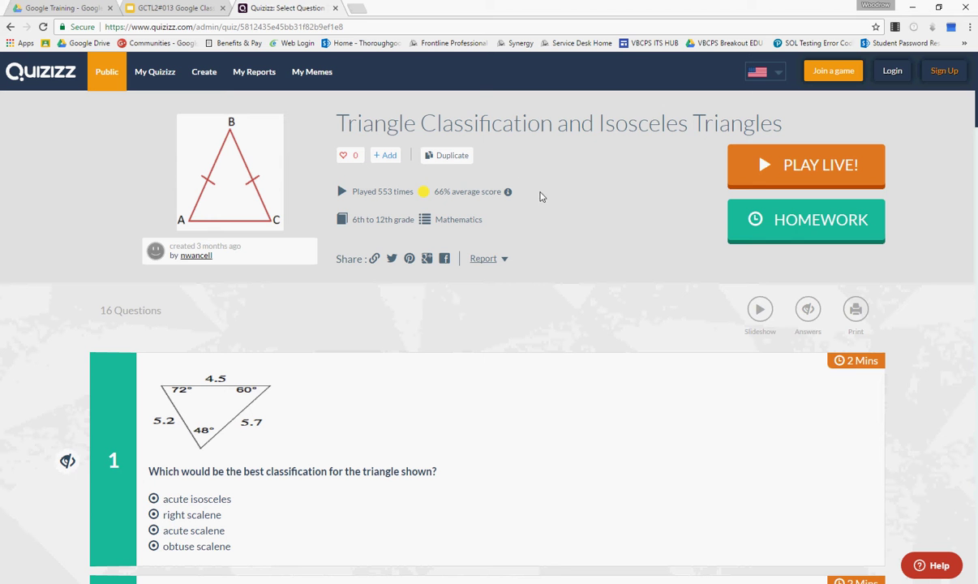
Step: Start a live game of this quiz, skipping login so reports won't be saved
left_click(815, 168)
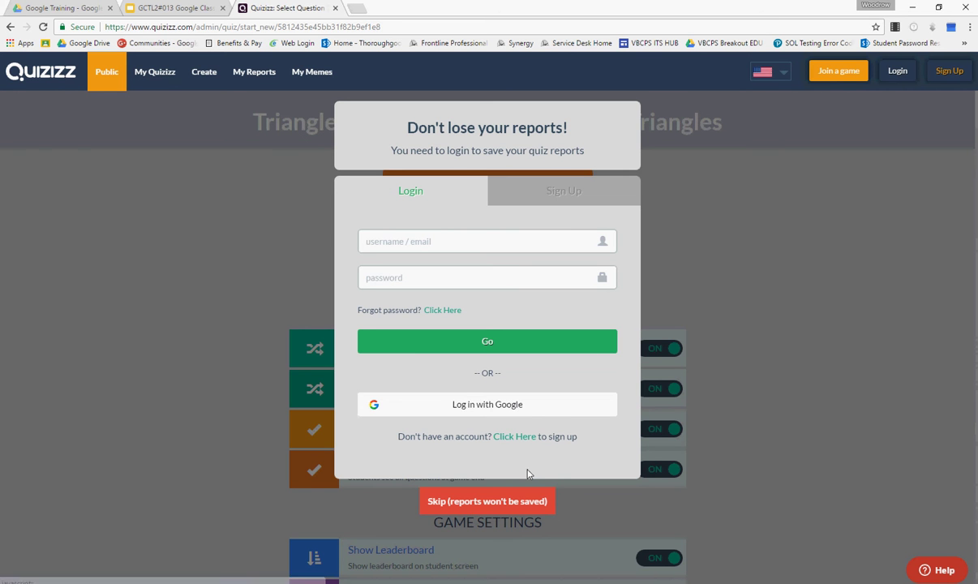
left_click(510, 439)
scroll(527, 503, "down", 1)
left_click(490, 557)
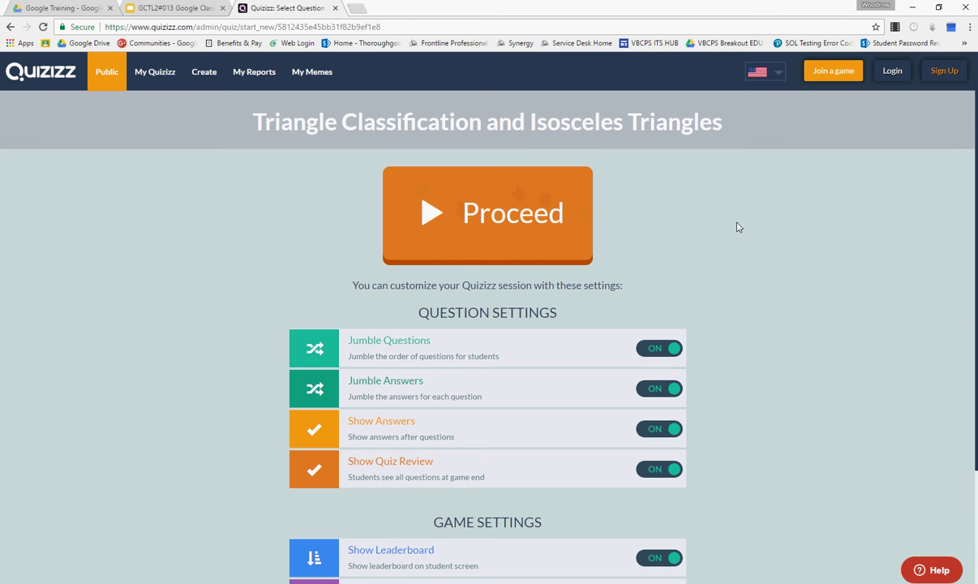
Step: Switch off leaderboard, question timer, memes and music, then proceed to the 371990 lobby
scroll(738, 226, "down", 2)
scroll(768, 234, "up", 2)
scroll(755, 290, "down", 2)
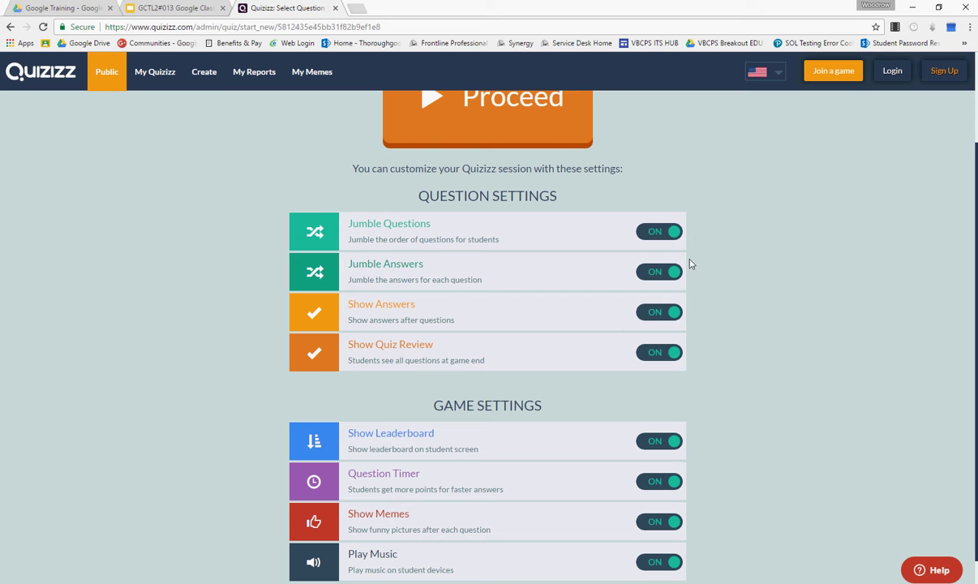
scroll(760, 359, "down", 1)
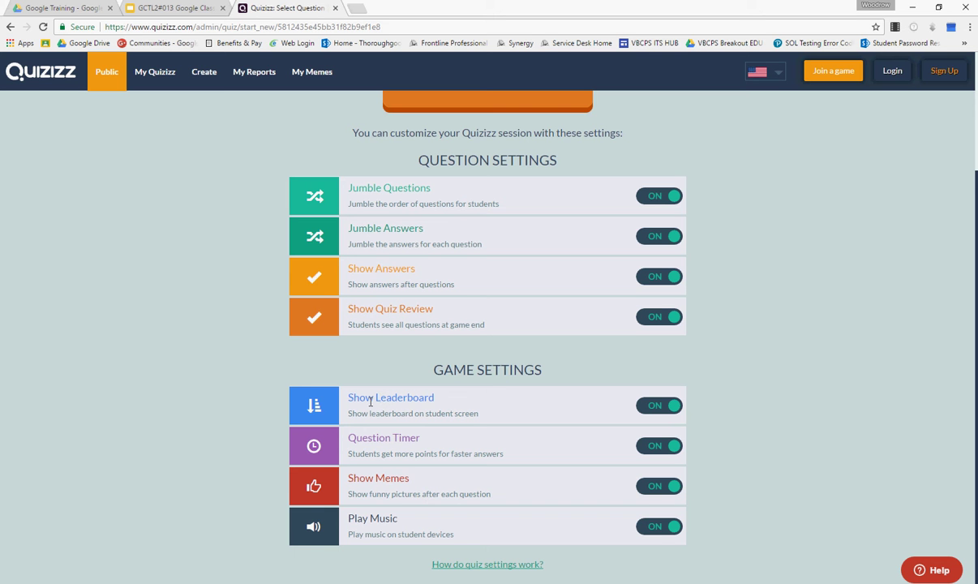
left_click(657, 407)
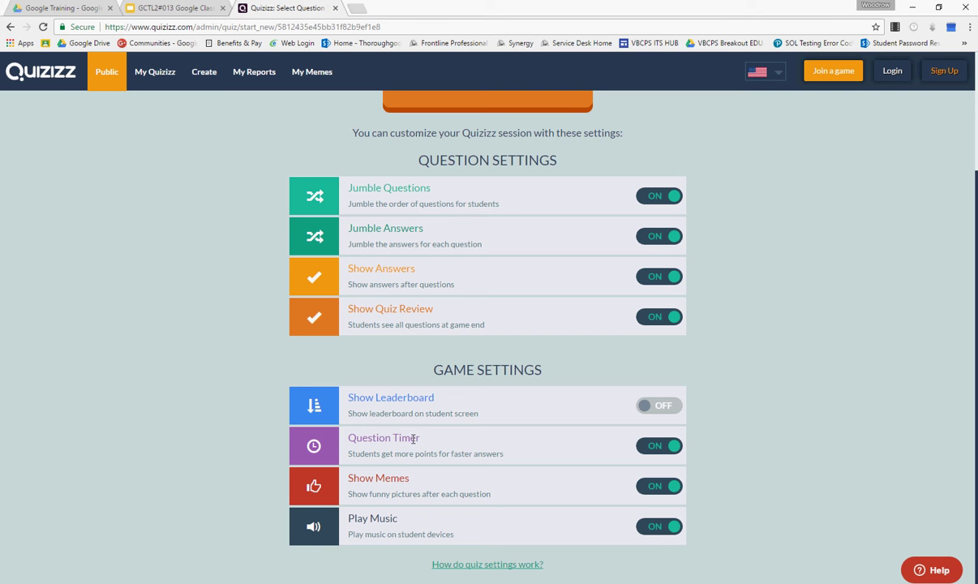
left_click(649, 448)
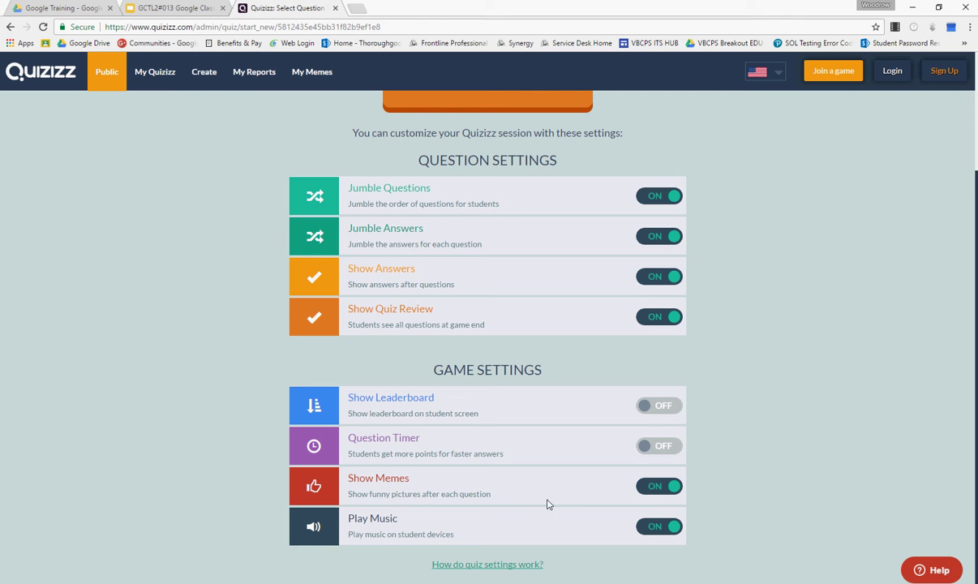
left_click(653, 488)
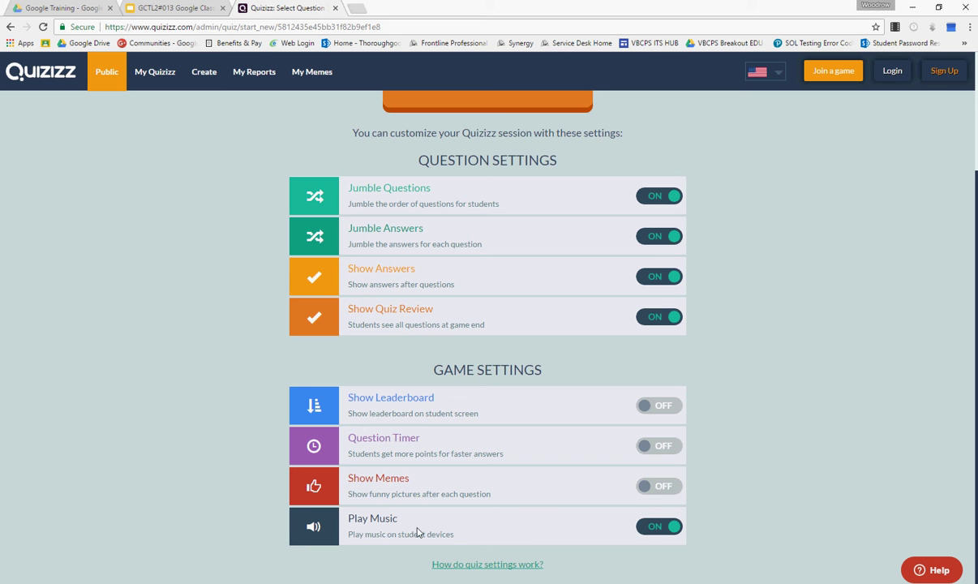
left_click(653, 528)
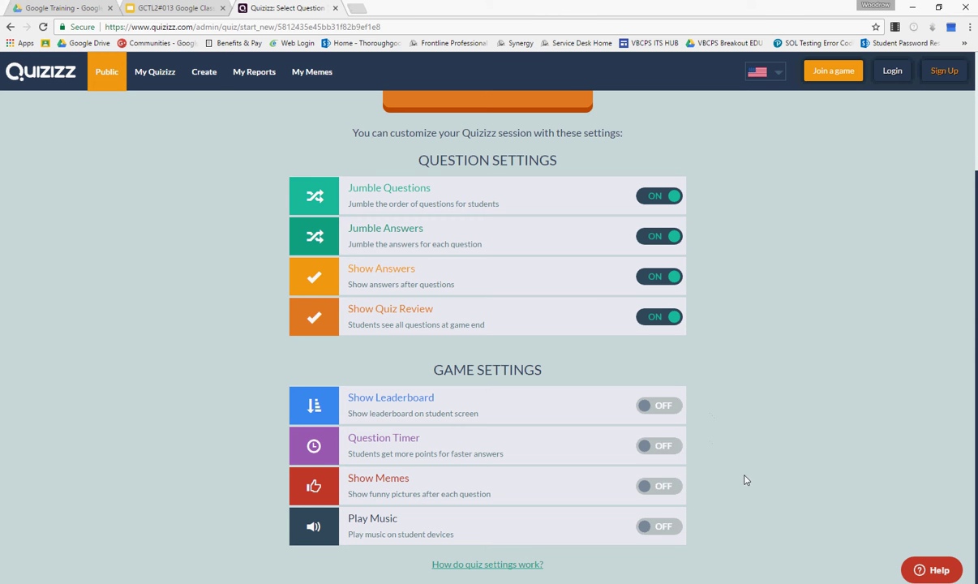
scroll(771, 201, "up", 2)
left_click(486, 186)
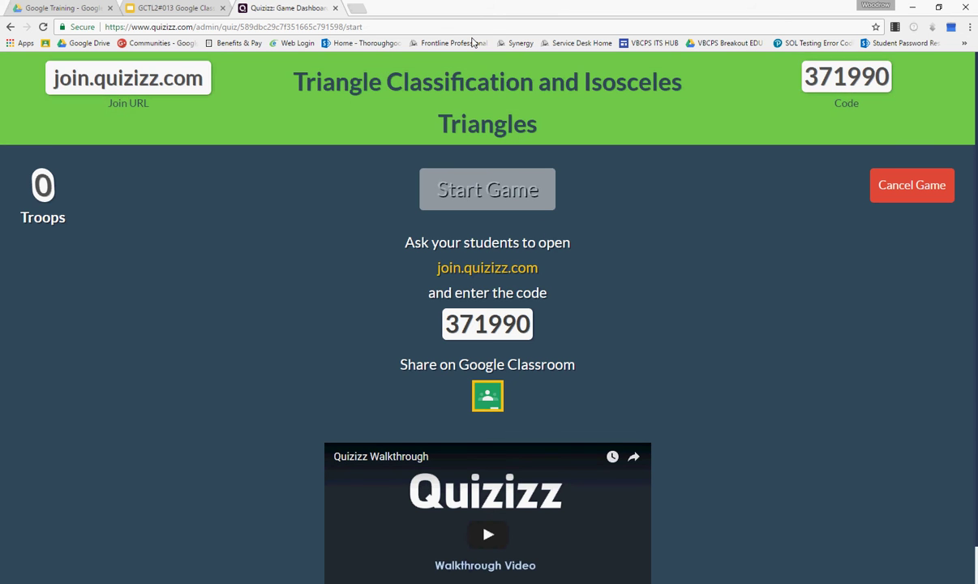
Step: Open a second browser tab beside the game lobby for the Quizizz website
scroll(657, 411, "down", 1)
scroll(571, 158, "up", 1)
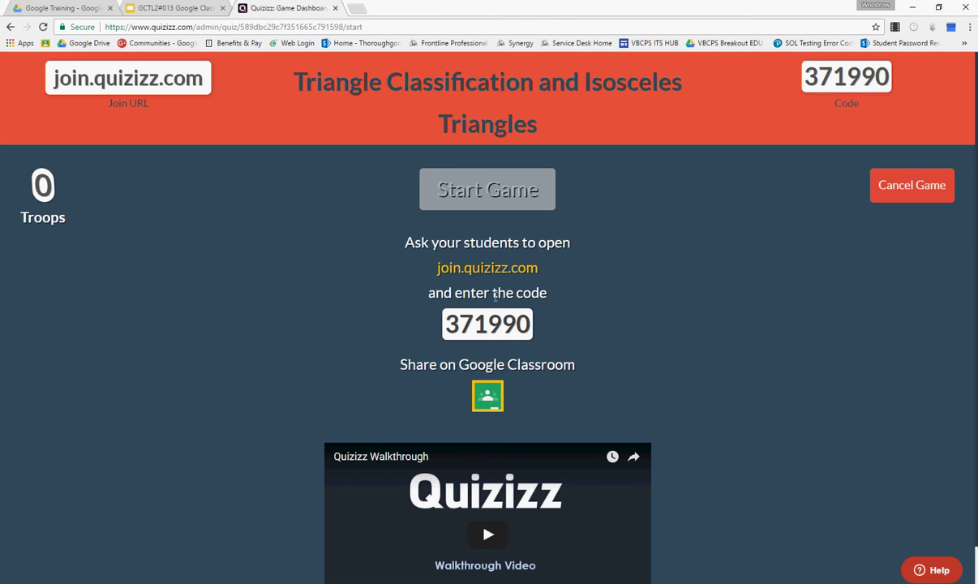
left_click(358, 8)
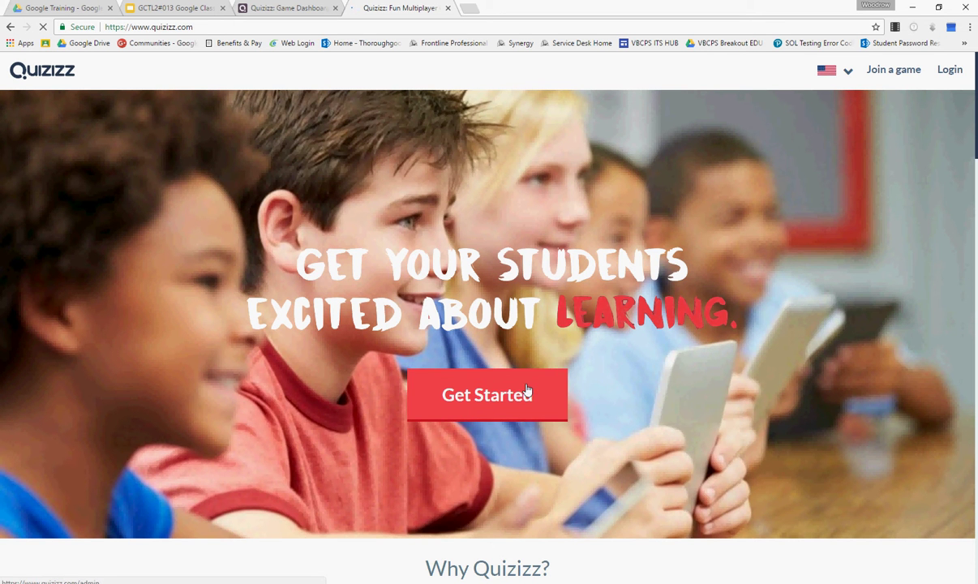
Step: Go to Quizizz's join-a-game page, checking the game code on the teacher dashboard
left_click(526, 392)
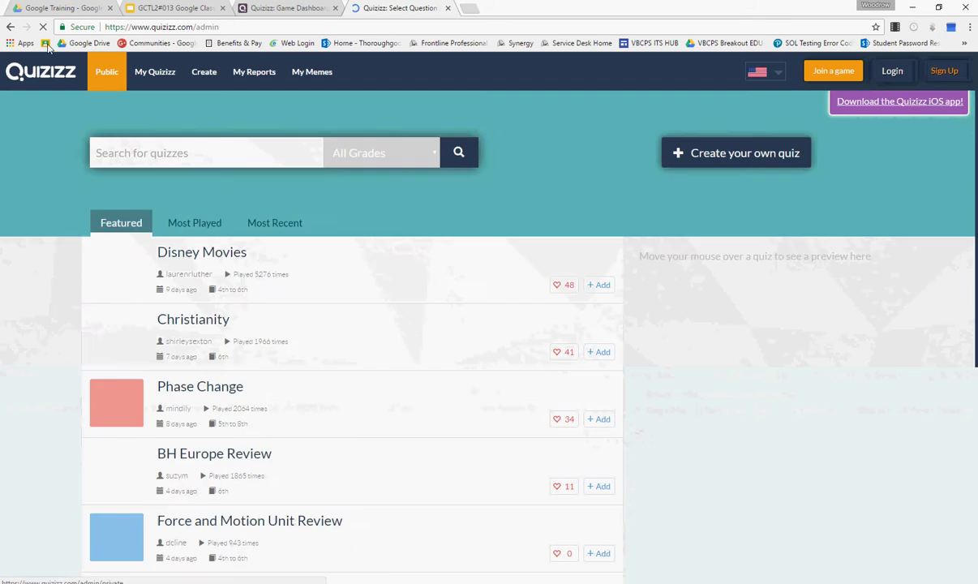
left_click(835, 72)
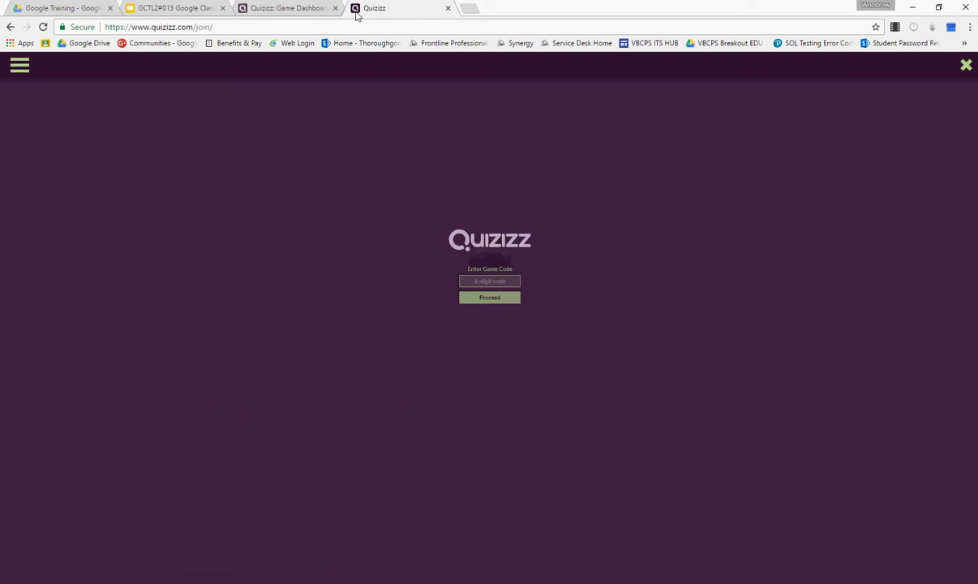
left_click(300, 9)
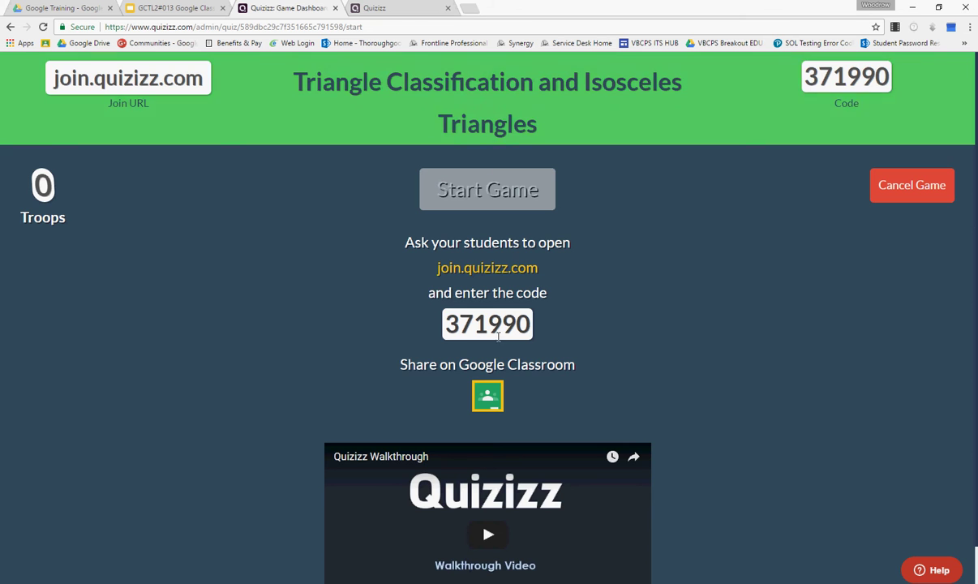
left_click(410, 10)
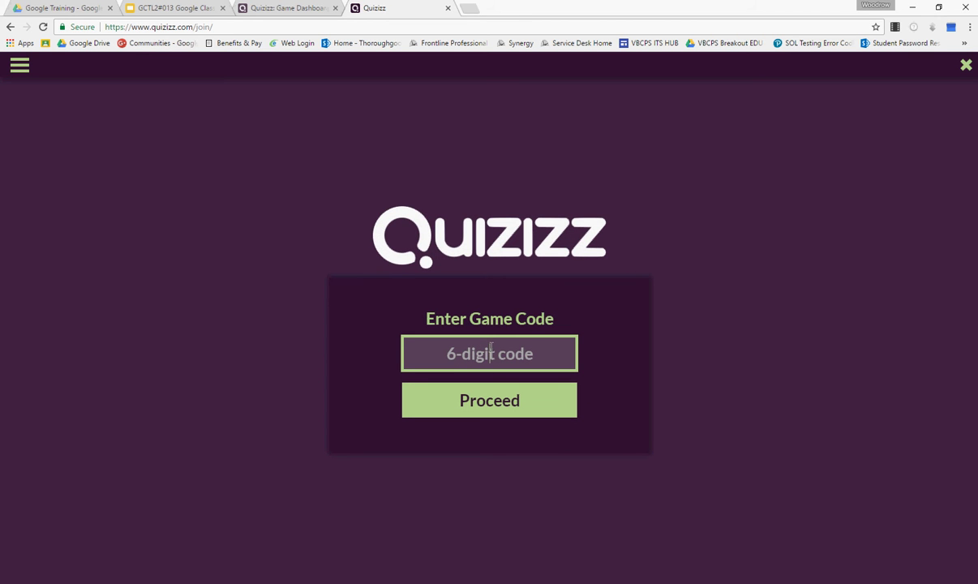
Step: Join game 371990 as student 'Troy'
type("371990")
left_click(523, 397)
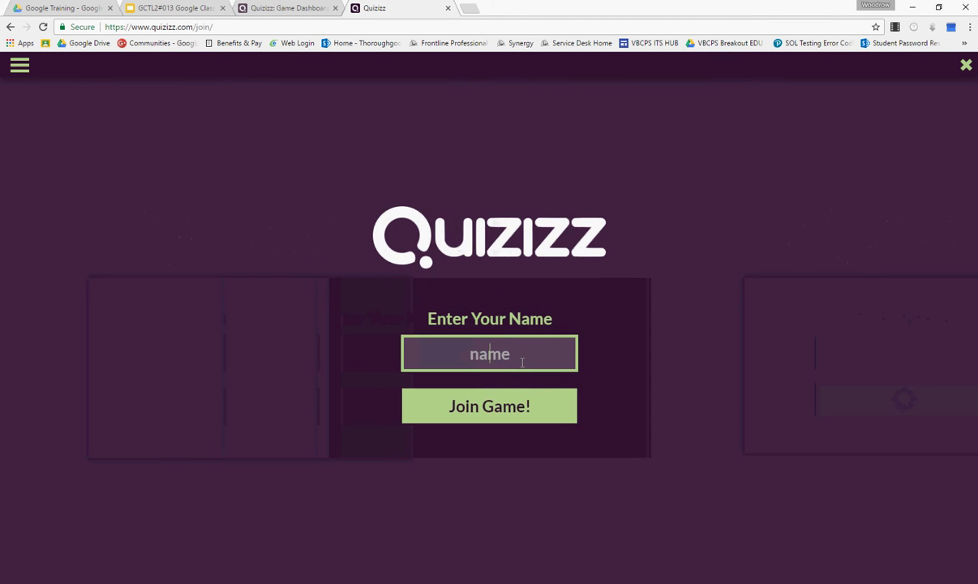
type("Troy")
left_click(521, 403)
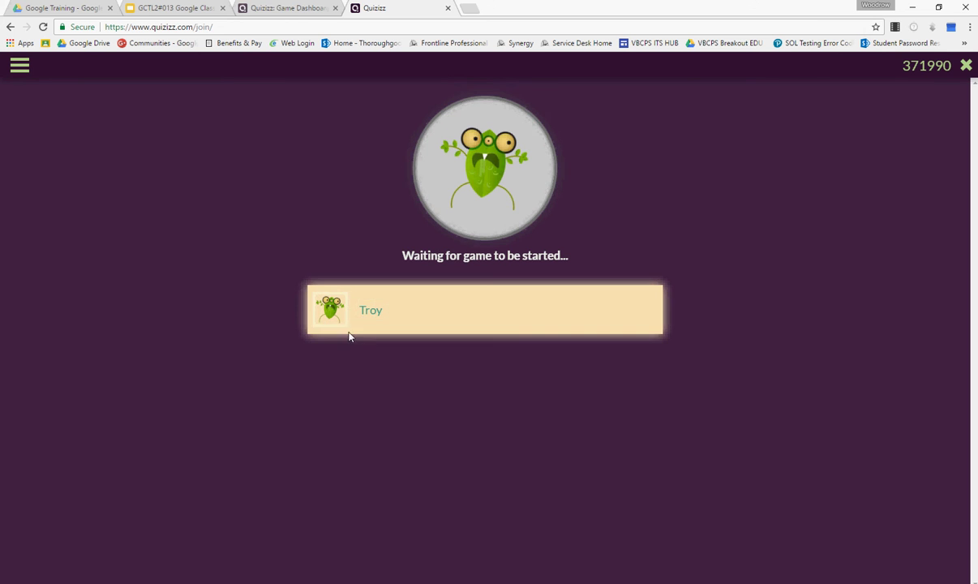
Step: Start the game from the teacher dashboard so Troy's screen counts down to question 1
left_click(293, 9)
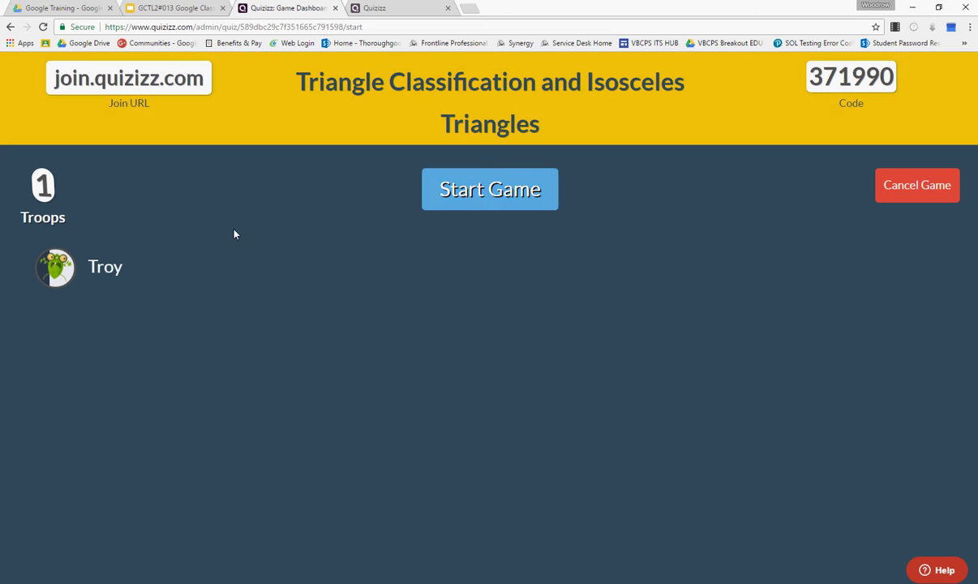
left_click(471, 196)
left_click(411, 10)
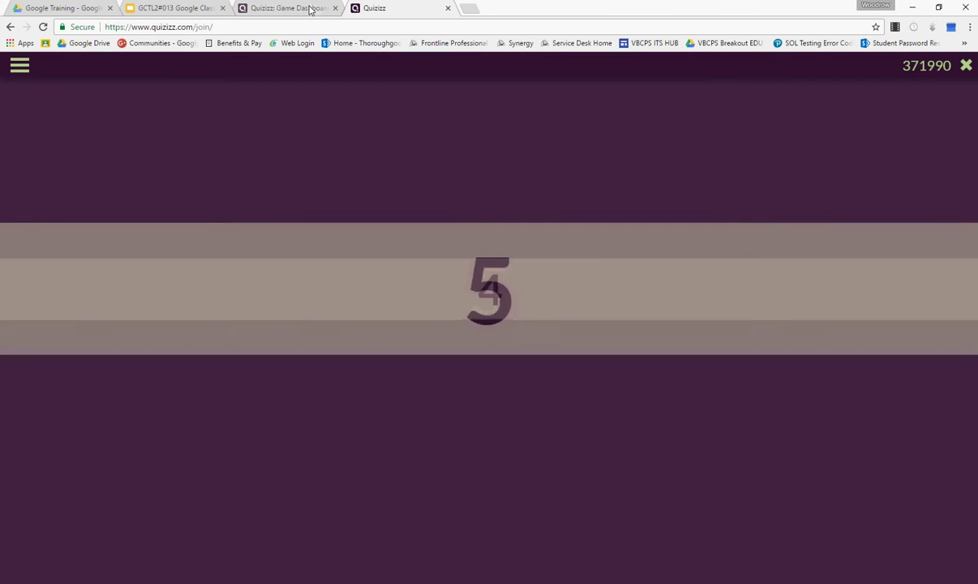
left_click(314, 9)
Step: Answer the 16 questions as Troy, choosing answers like 51, 50, acute scalene, right scalene, 46
left_click(386, 9)
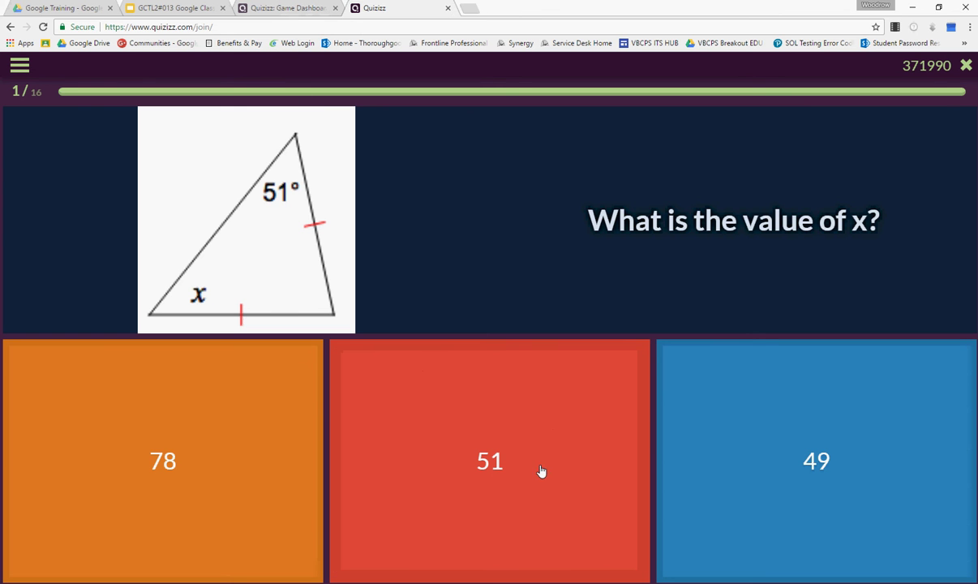
left_click(517, 453)
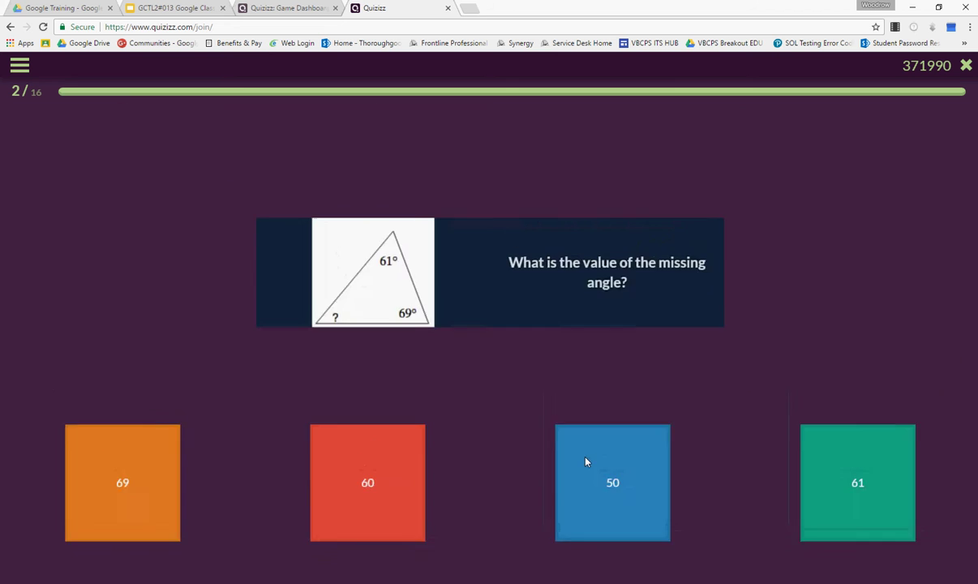
left_click(586, 461)
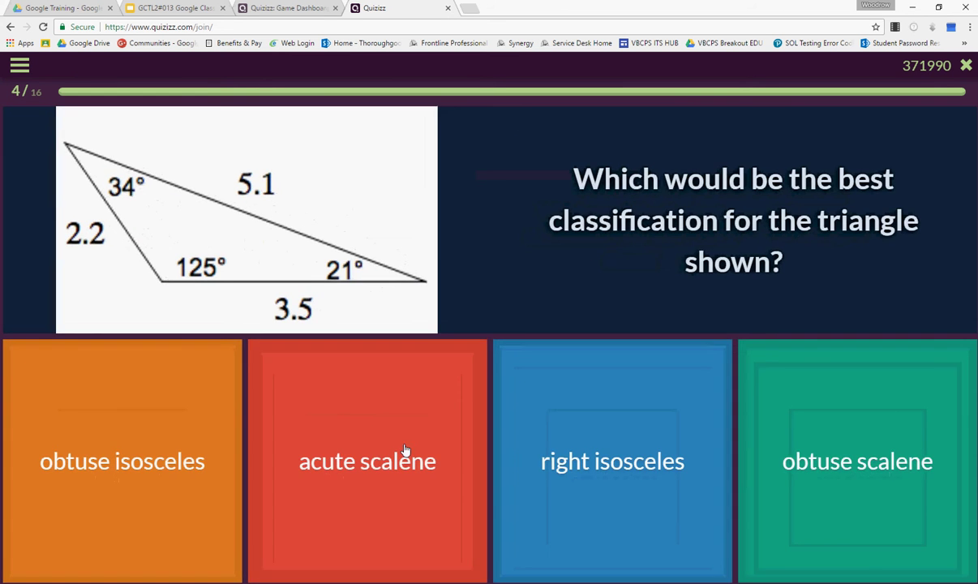
left_click(406, 450)
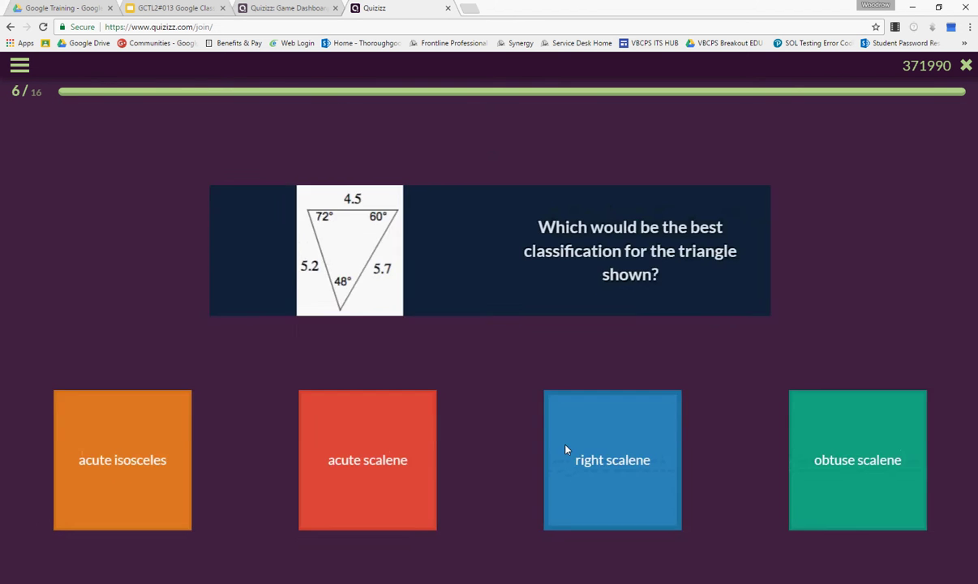
left_click(566, 449)
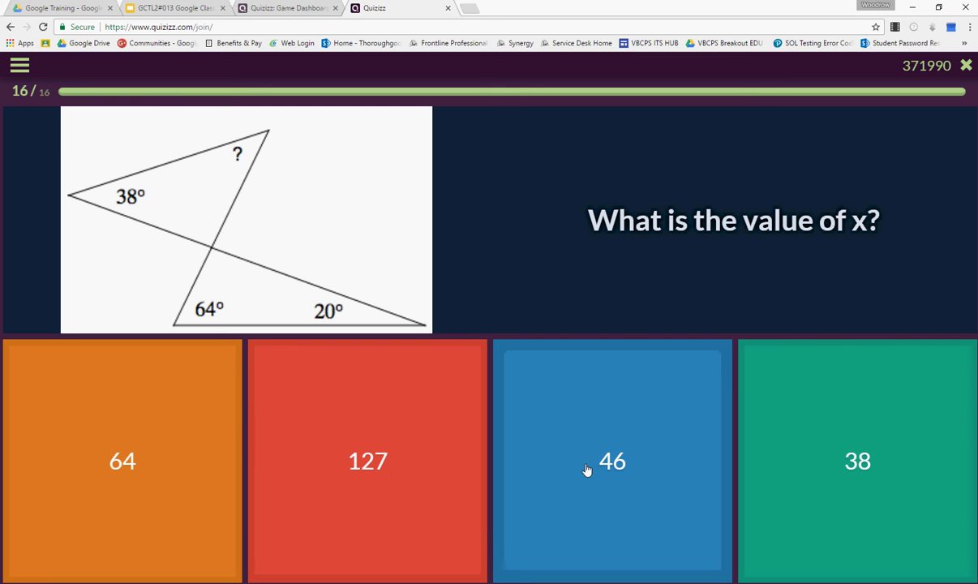
left_click(592, 402)
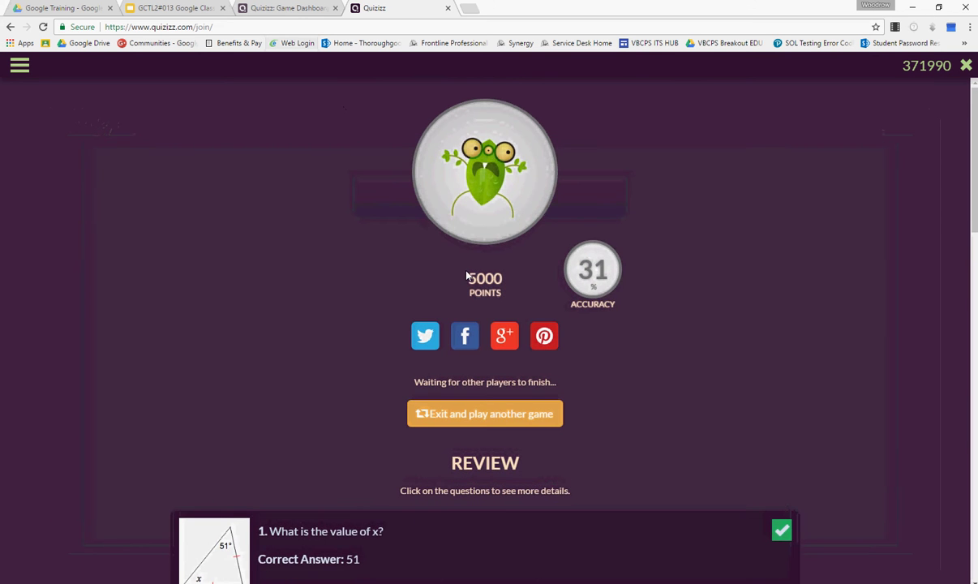
Step: Scroll Troy's answer review, then view his 5000-point results on the Game Dashboard
scroll(302, 277, "down", 3)
scroll(301, 278, "down", 1)
scroll(301, 278, "down", 1)
scroll(303, 282, "down", 3)
scroll(312, 292, "down", 2)
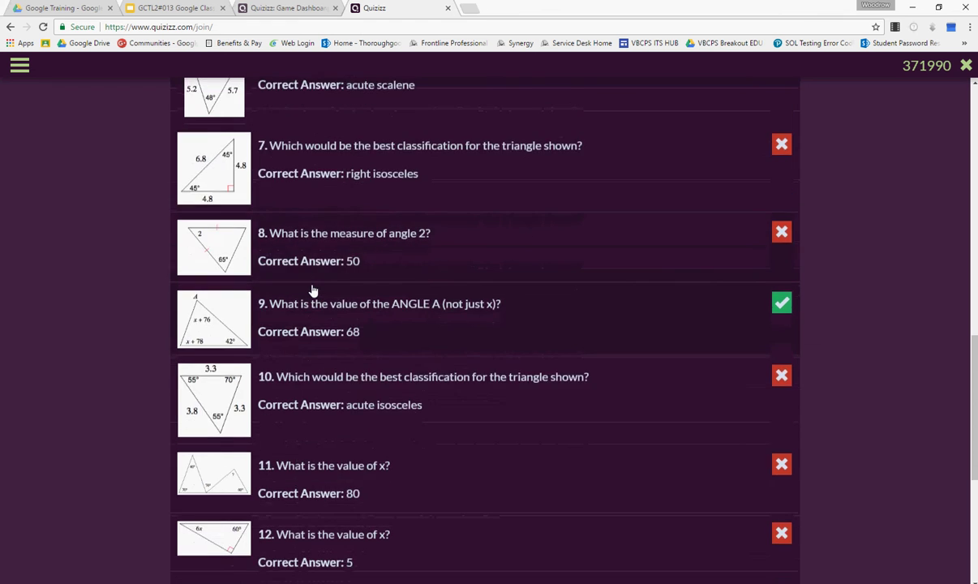
scroll(312, 286, "up", 2)
scroll(313, 243, "up", 2)
left_click(277, 11)
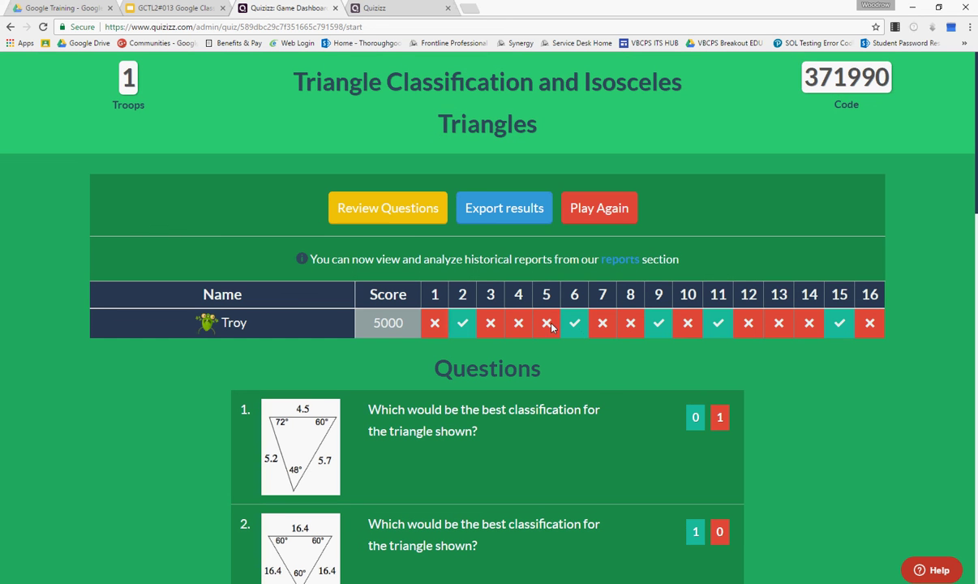
Step: Export the game results, download the xlsx spreadsheet and open it from the download bar
left_click(501, 216)
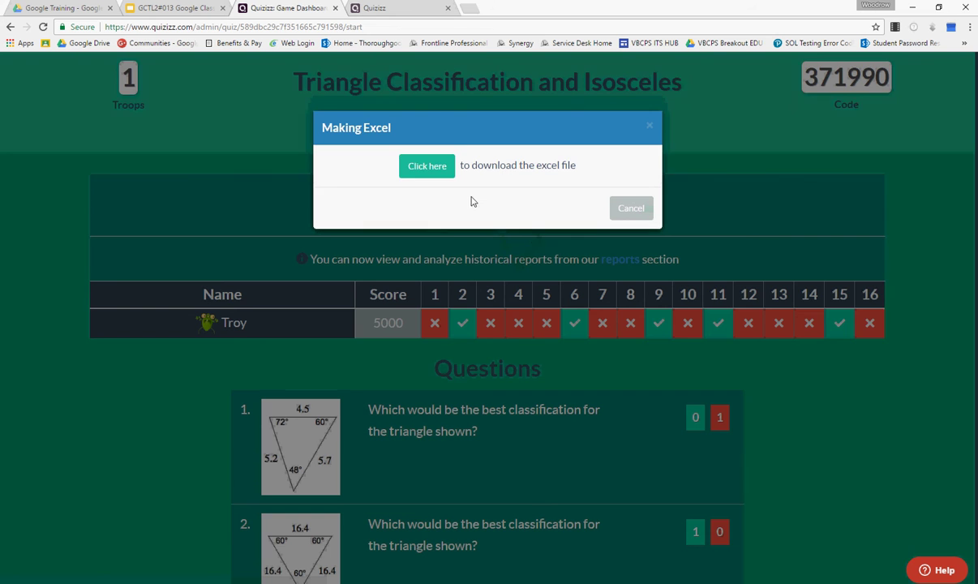
left_click(433, 167)
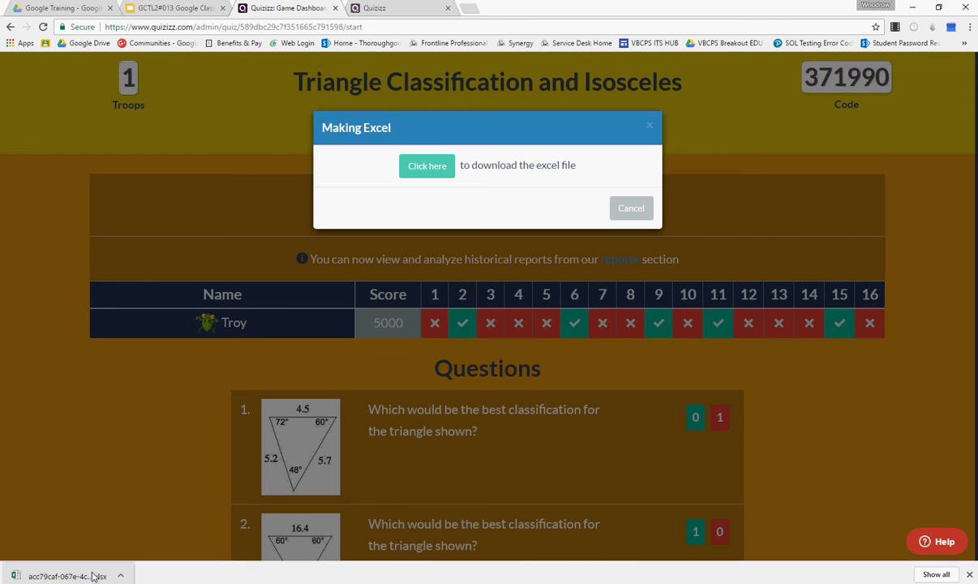
left_click(64, 575)
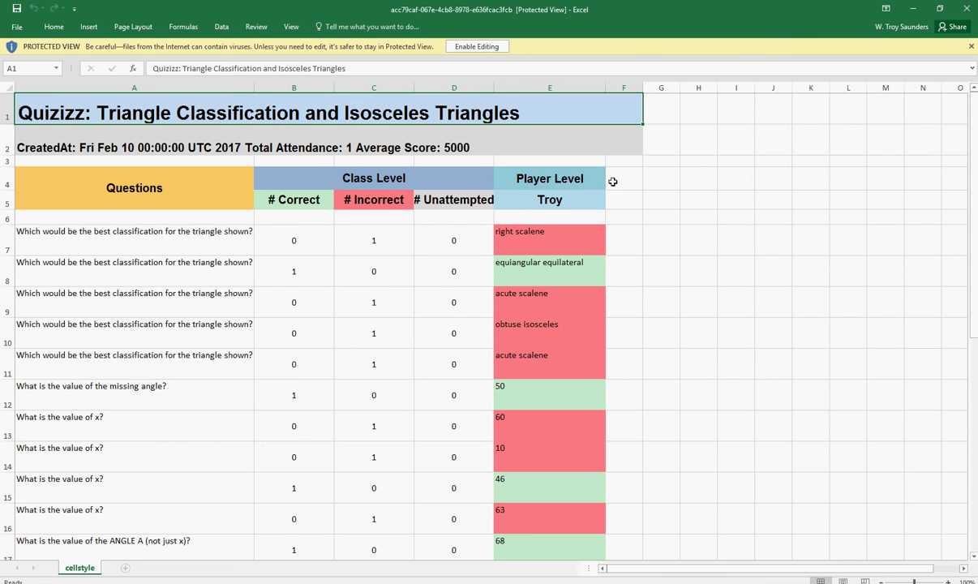
Step: Scroll the report to its totals (5 correct, 11 incorrect, 31% accuracy) and back to the headers
scroll(726, 275, "down", 3)
scroll(729, 290, "down", 1)
scroll(730, 294, "down", 2)
scroll(690, 318, "up", 1)
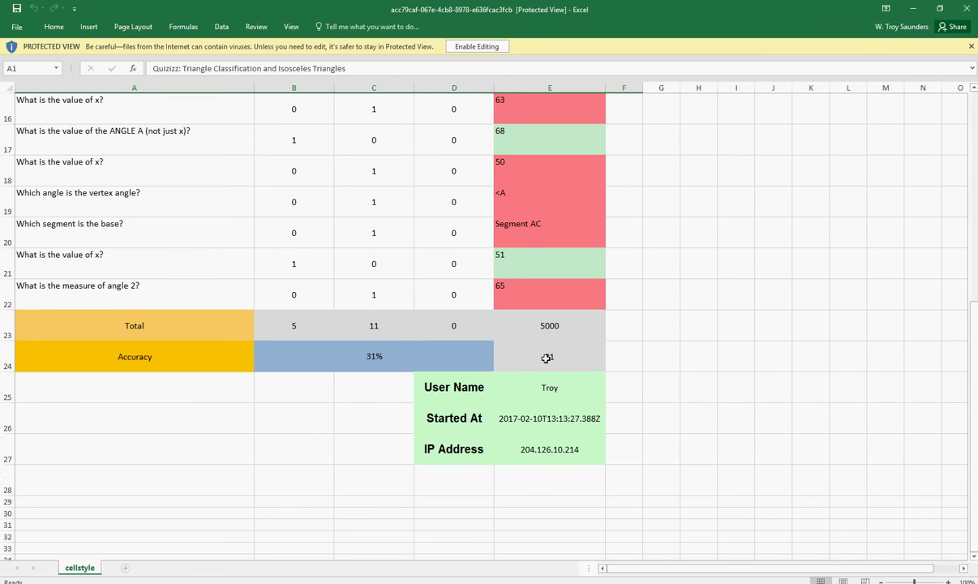
scroll(558, 356, "up", 2)
scroll(539, 466, "down", 1)
scroll(527, 406, "up", 3)
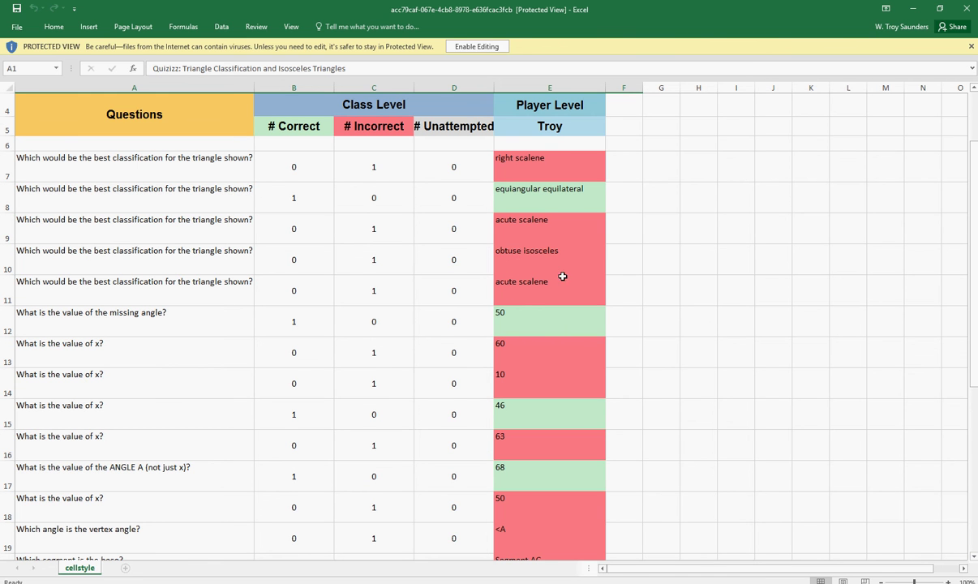